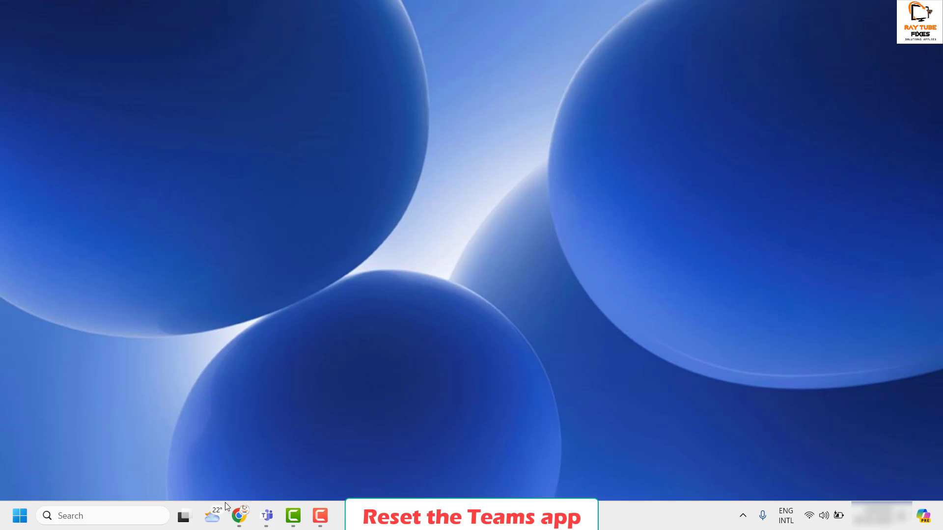
- Close the Teams window, then quit Teams from its hidden tray icon menu
{"action": "left_click", "coordinate": [267, 516]}
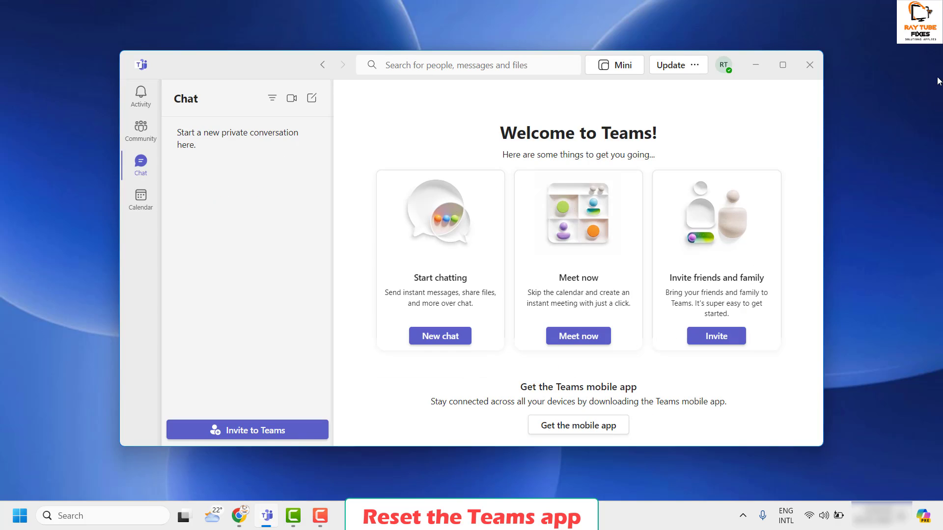
{"action": "left_click", "coordinate": [811, 66]}
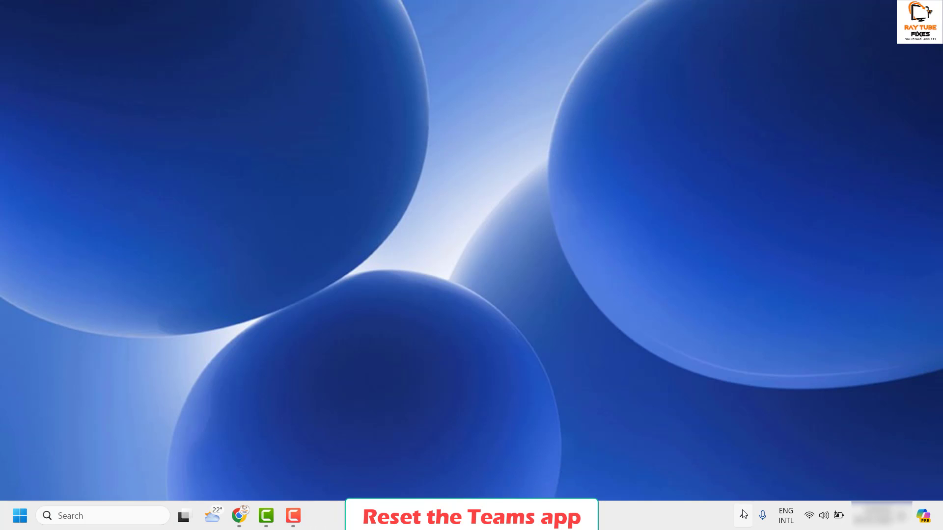
{"action": "left_click", "coordinate": [743, 515]}
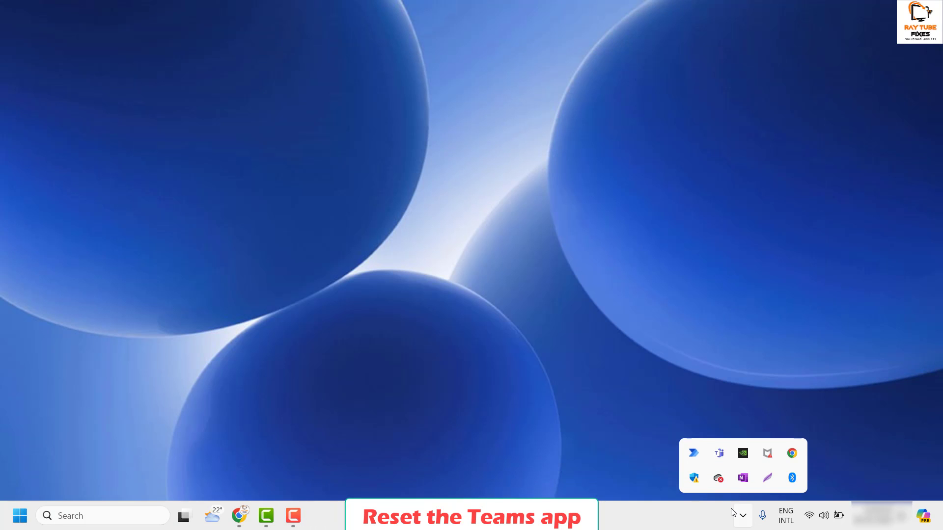
{"action": "right_click", "coordinate": [720, 458]}
{"action": "left_click", "coordinate": [744, 446]}
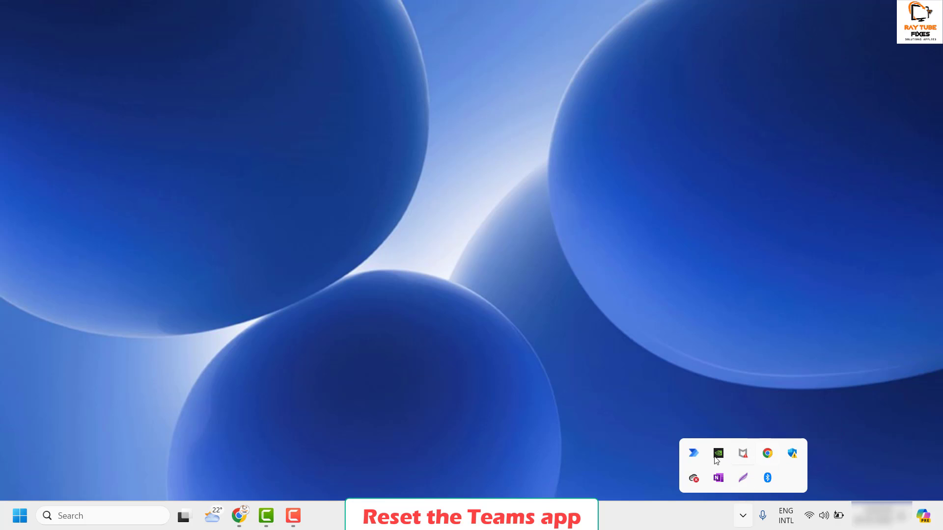
{"action": "left_click", "coordinate": [432, 364]}
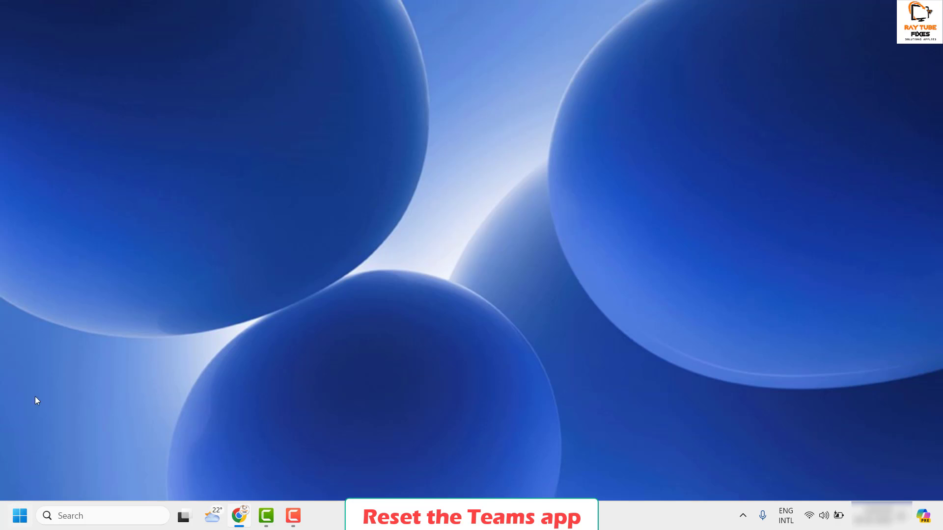
- Open Settings from the Start right-click menu and go to Apps > Installed apps
{"action": "right_click", "coordinate": [21, 520]}
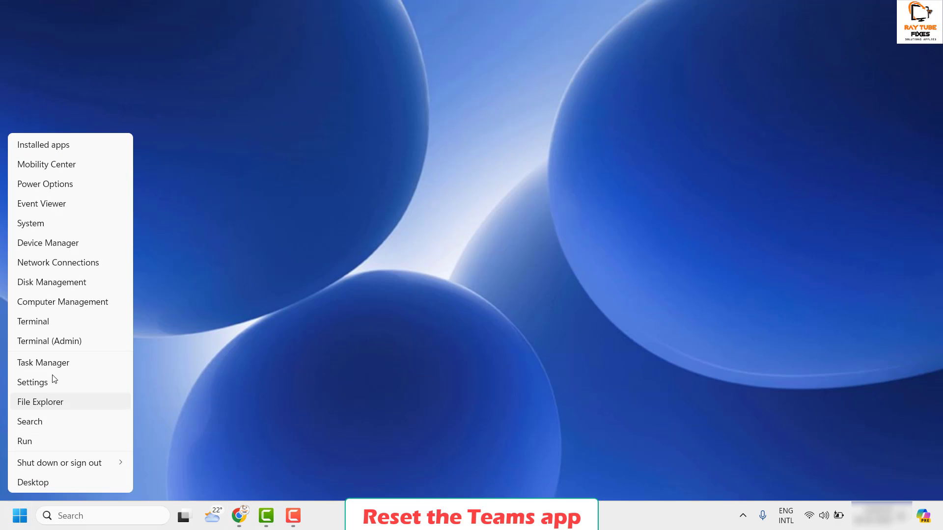
{"action": "left_click", "coordinate": [51, 381]}
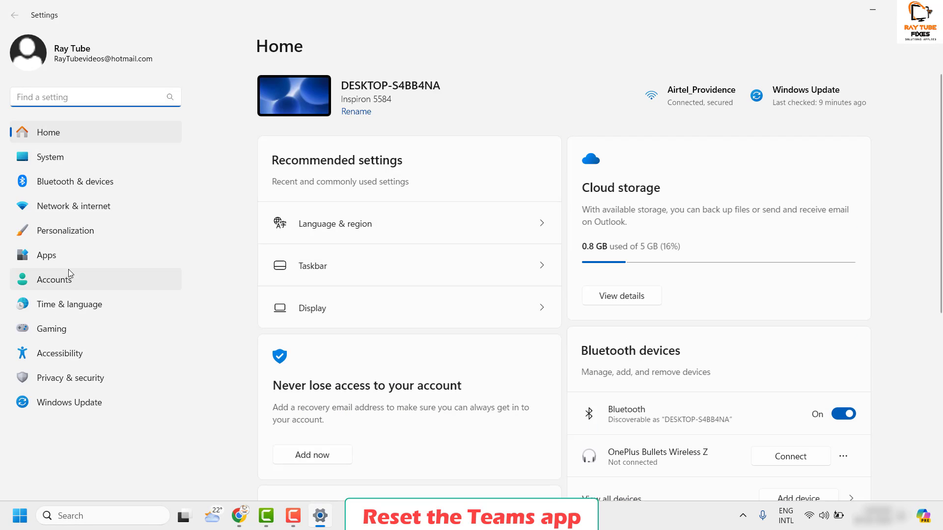
{"action": "left_click", "coordinate": [69, 259]}
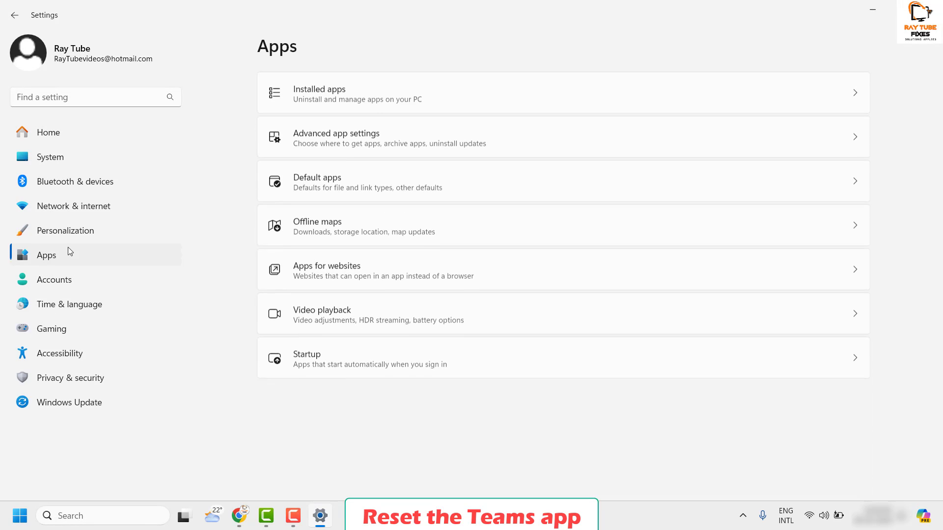
{"action": "left_click", "coordinate": [376, 99]}
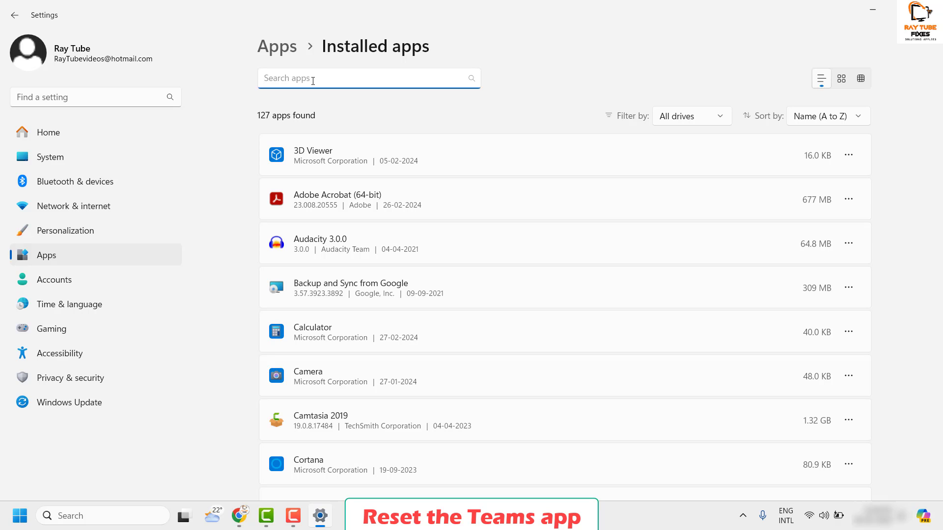
- Search installed apps for 'teams' and show Microsoft Teams' Advanced options down to Reset
{"action": "type", "text": "teams"}
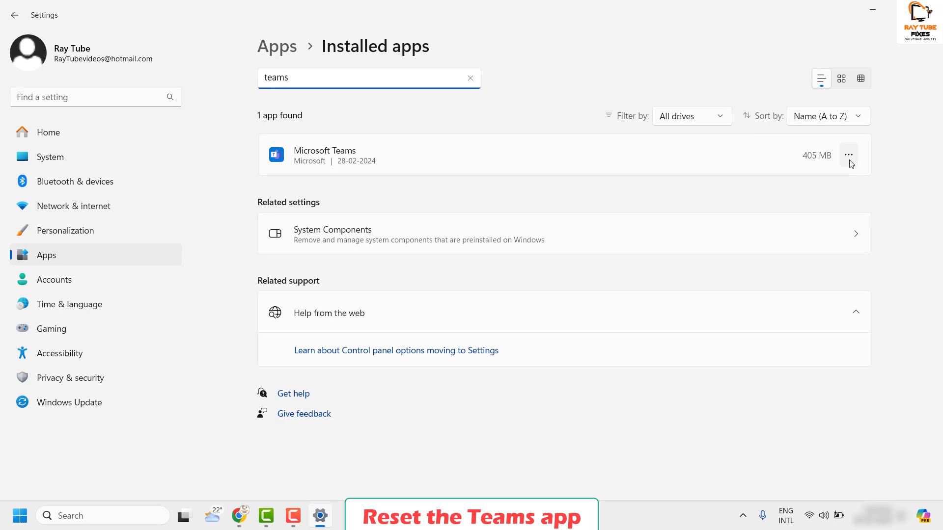
{"action": "left_click", "coordinate": [851, 160]}
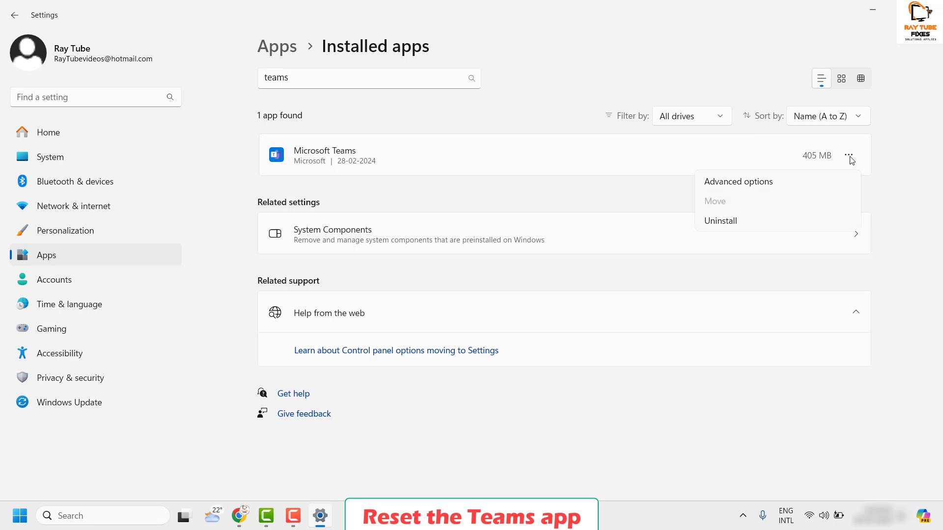
{"action": "left_click", "coordinate": [747, 183]}
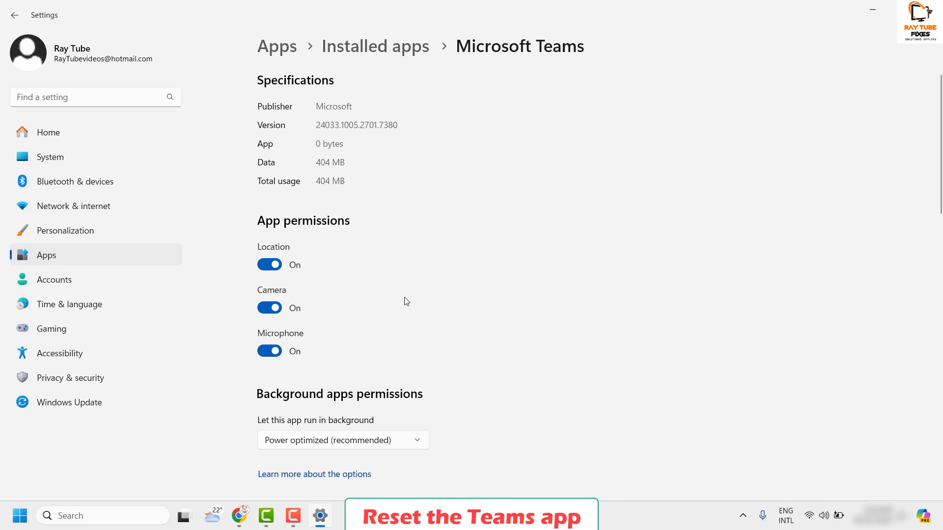
{"action": "scroll", "coordinate": [407, 301], "scroll_direction": "down", "scroll_amount": 6}
{"action": "scroll", "coordinate": [407, 301], "scroll_direction": "down", "scroll_amount": 10}
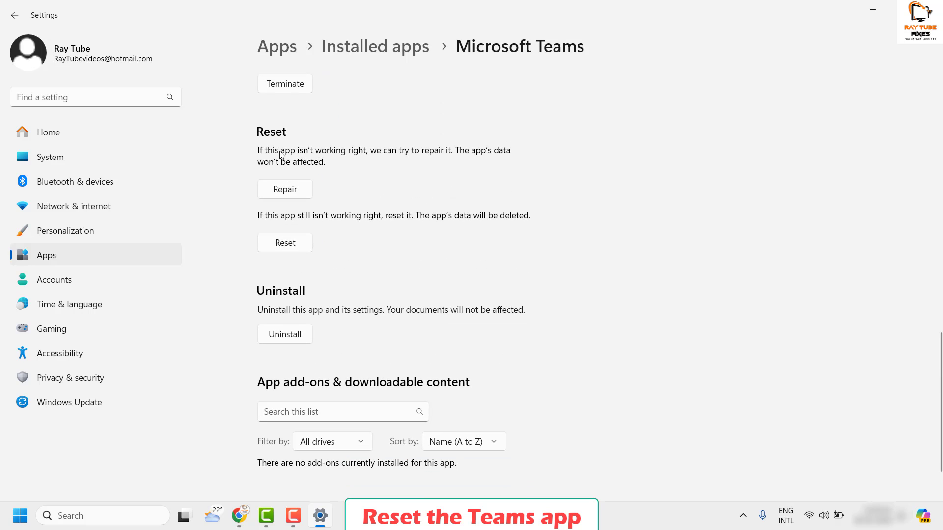
- Repair Microsoft Teams, then Reset it and confirm, and close Settings with Alt+F4
{"action": "left_click", "coordinate": [295, 196]}
{"action": "left_click", "coordinate": [290, 249]}
{"action": "left_click", "coordinate": [346, 211]}
{"action": "key", "text": "alt+F4"}
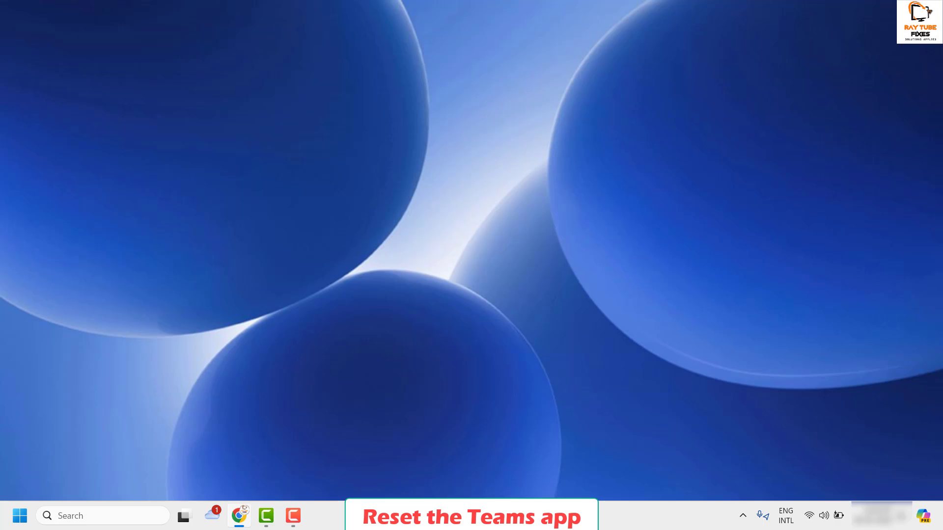
- Launch Teams from taskbar search 'teams', close the Mini window and maximize the main window
{"action": "left_click", "coordinate": [61, 515]}
{"action": "type", "text": "teams"}
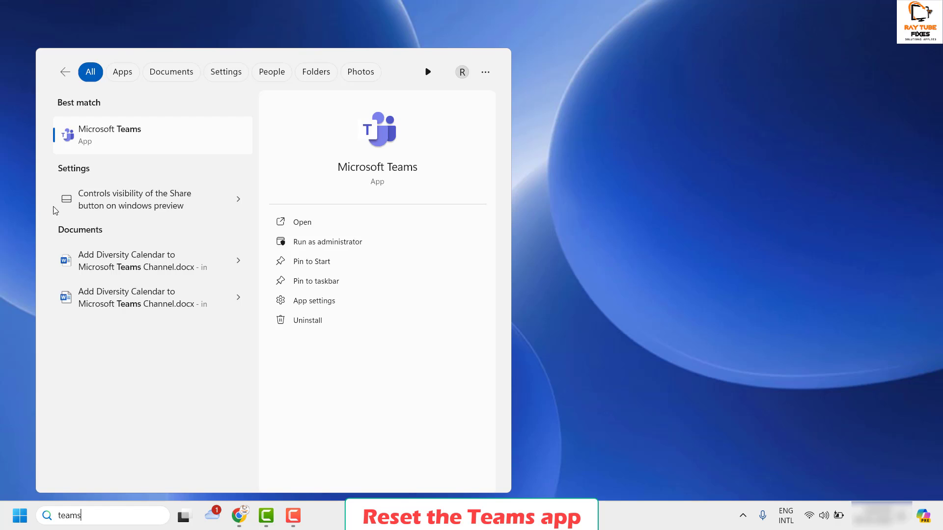
{"action": "key", "text": "Return"}
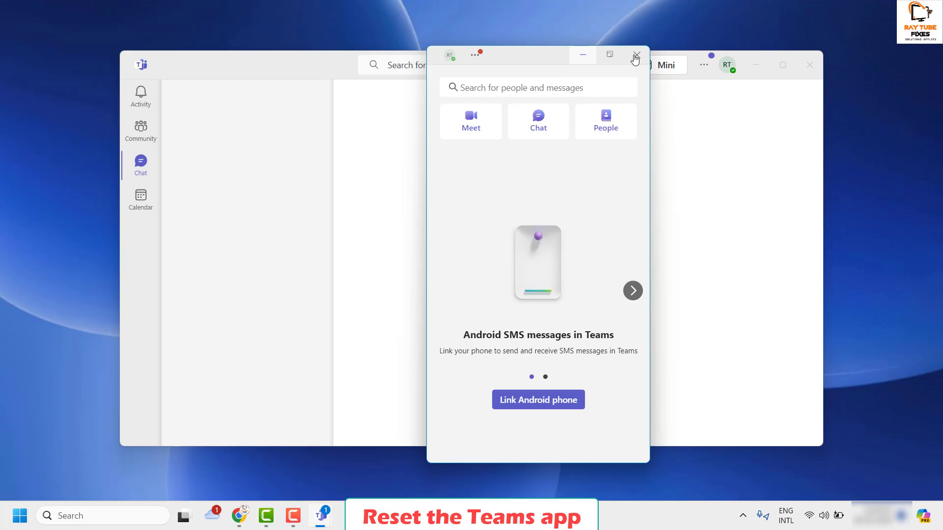
{"action": "left_click", "coordinate": [635, 57]}
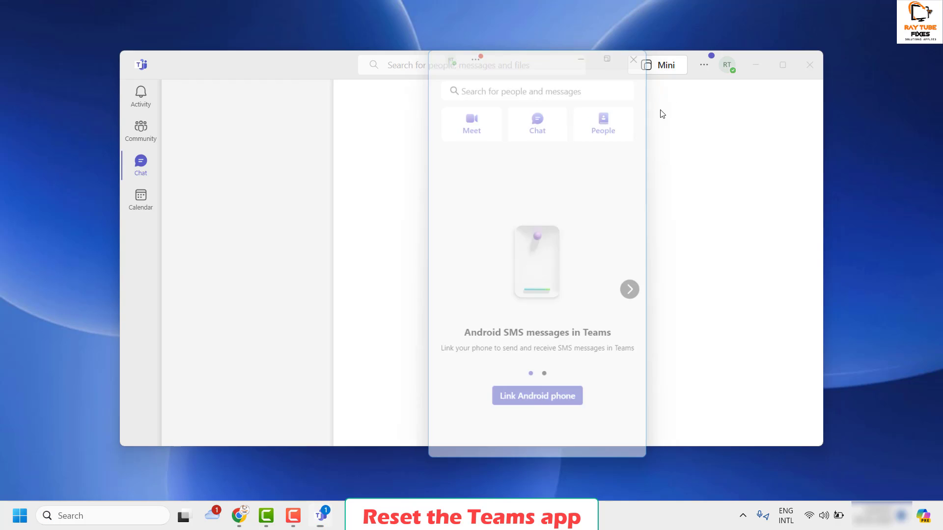
{"action": "left_click", "coordinate": [783, 66]}
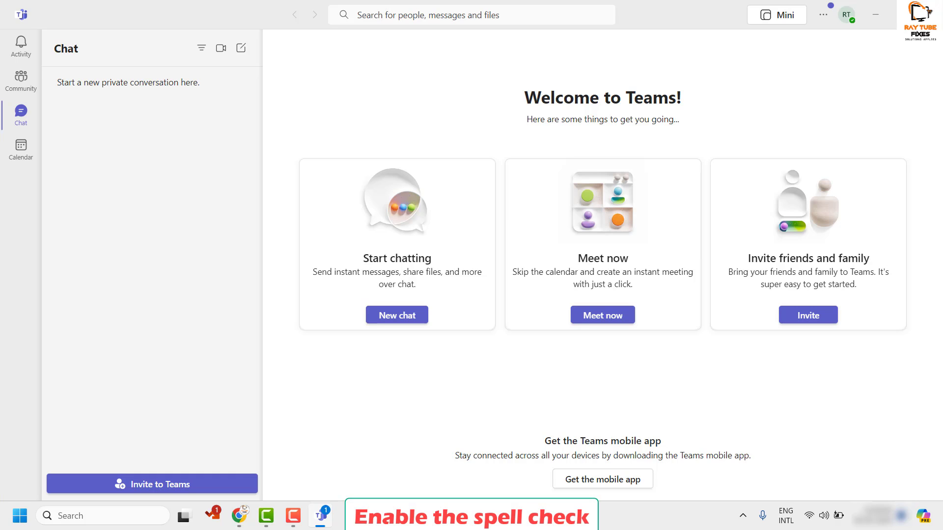
- In Teams Settings > General, switch Enable spell check off and back on
{"action": "left_click", "coordinate": [822, 20]}
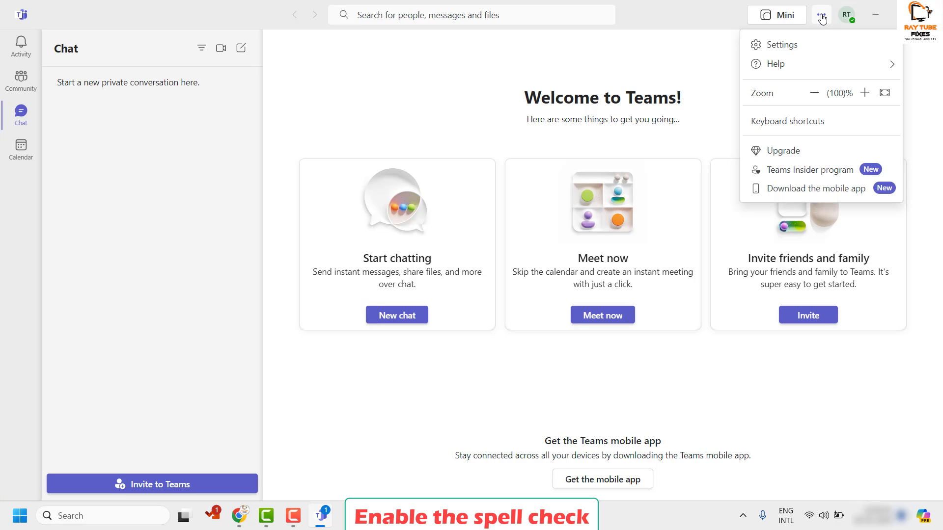
{"action": "left_click", "coordinate": [794, 48]}
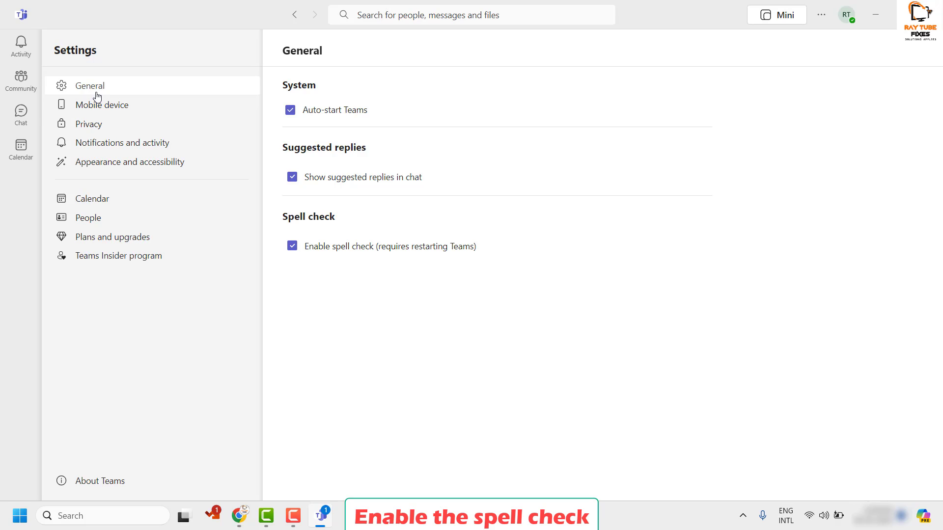
{"action": "left_click", "coordinate": [293, 248]}
{"action": "left_click", "coordinate": [293, 250]}
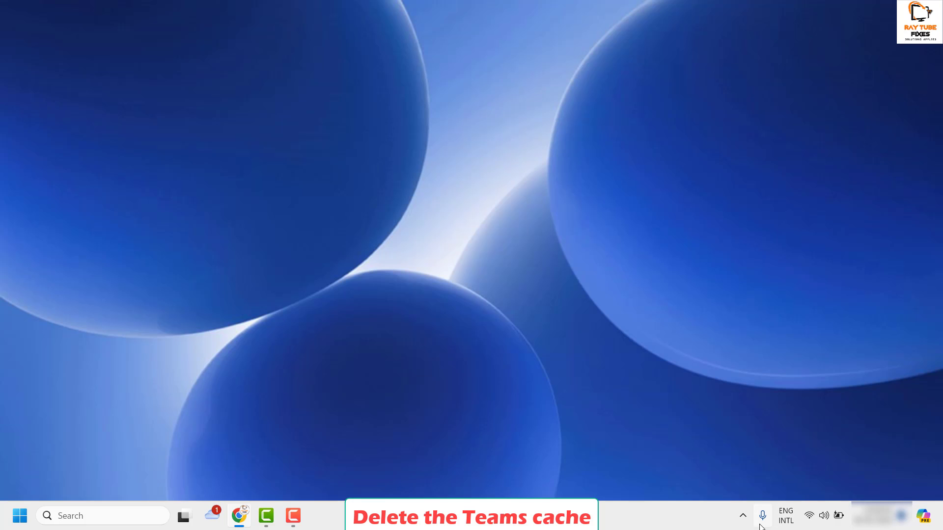
- Quit Teams from its right-click menu in the hidden tray icons
{"action": "left_click", "coordinate": [743, 516]}
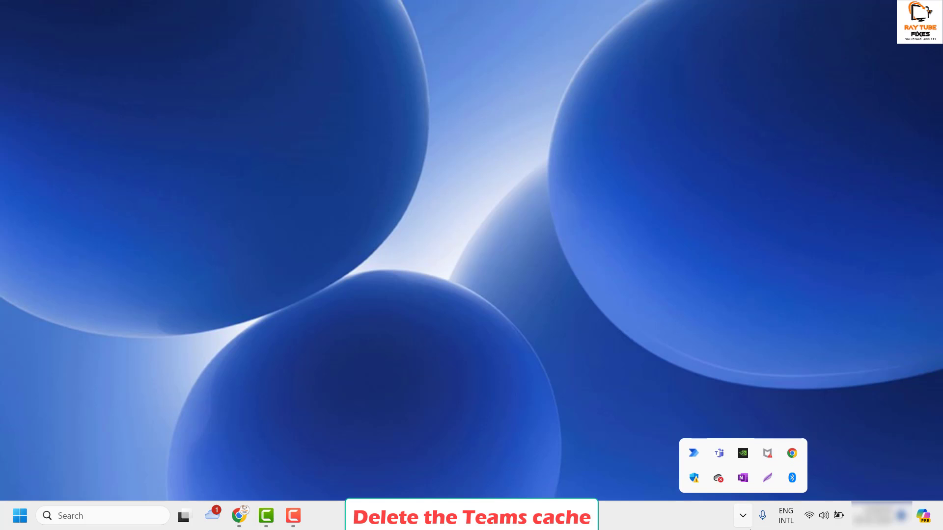
{"action": "left_click", "coordinate": [742, 516]}
{"action": "left_click", "coordinate": [743, 516]}
{"action": "right_click", "coordinate": [720, 453]}
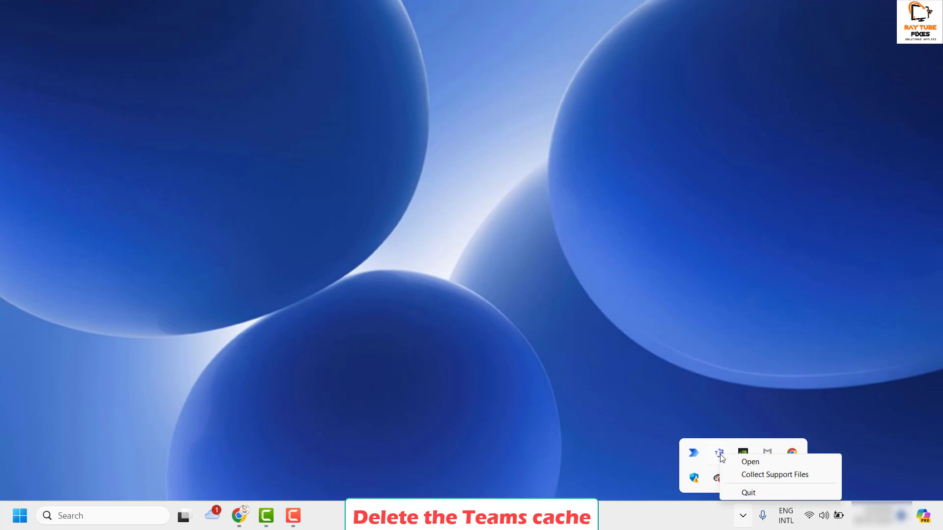
{"action": "left_click", "coordinate": [749, 492]}
{"action": "left_click", "coordinate": [209, 383]}
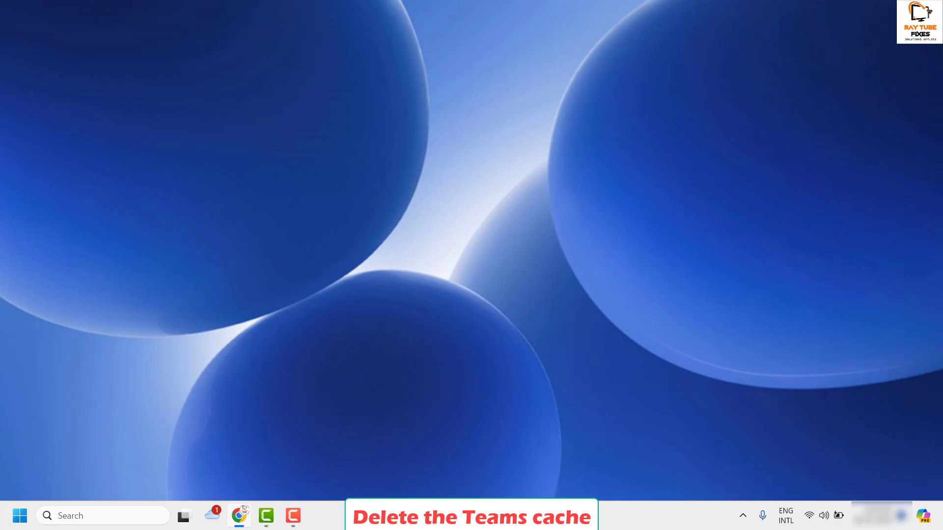
- Open the %appdata% Roaming folder through the Run box
{"action": "right_click", "coordinate": [20, 516]}
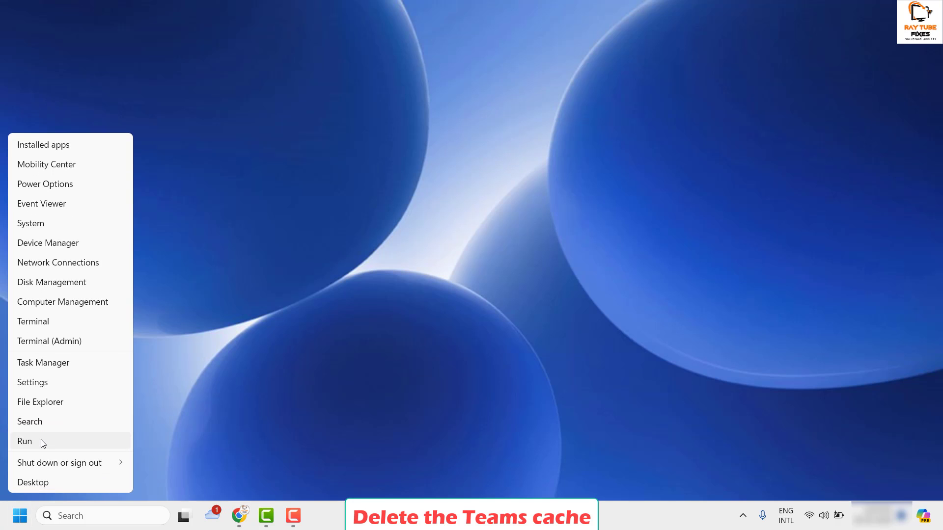
{"action": "left_click", "coordinate": [42, 442]}
{"action": "left_click", "coordinate": [110, 434]}
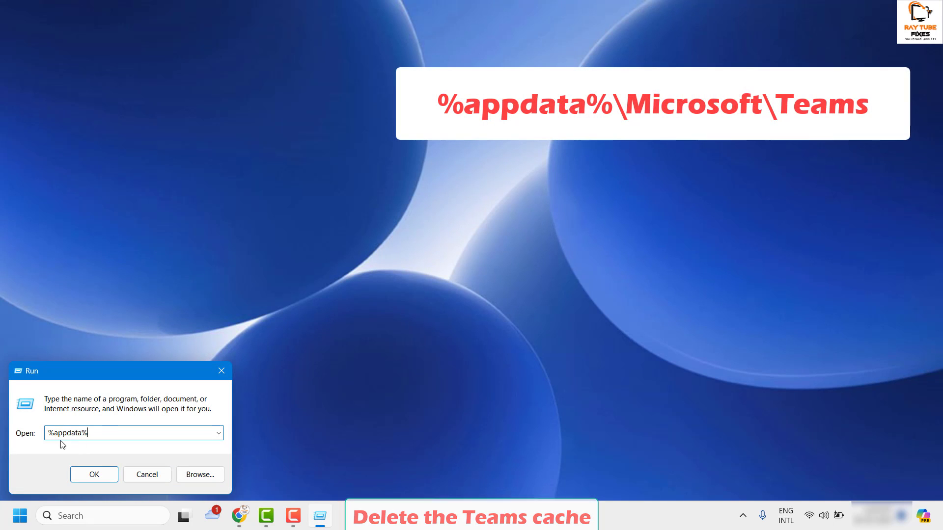
{"action": "left_click", "coordinate": [97, 476]}
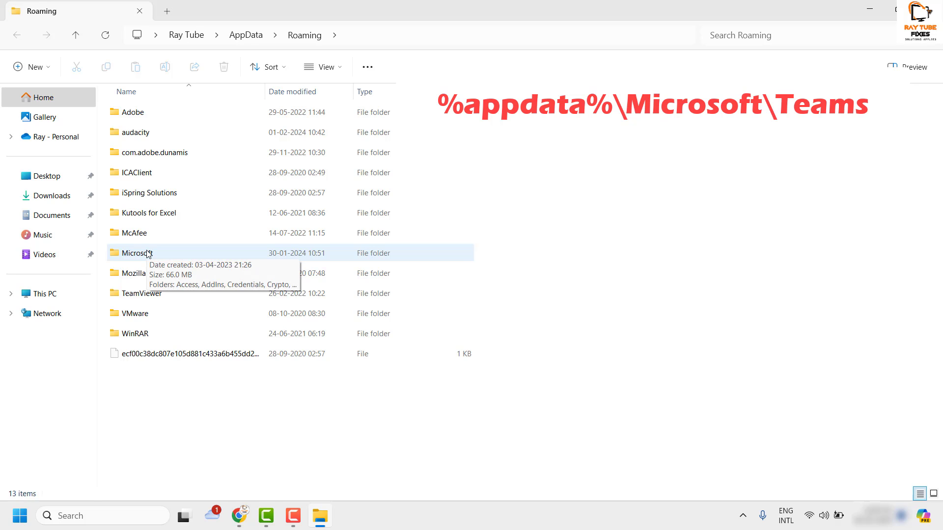
- Browse the Microsoft folder, selecting Signatures then Templates, and close File Explorer
{"action": "double_click", "coordinate": [147, 253]}
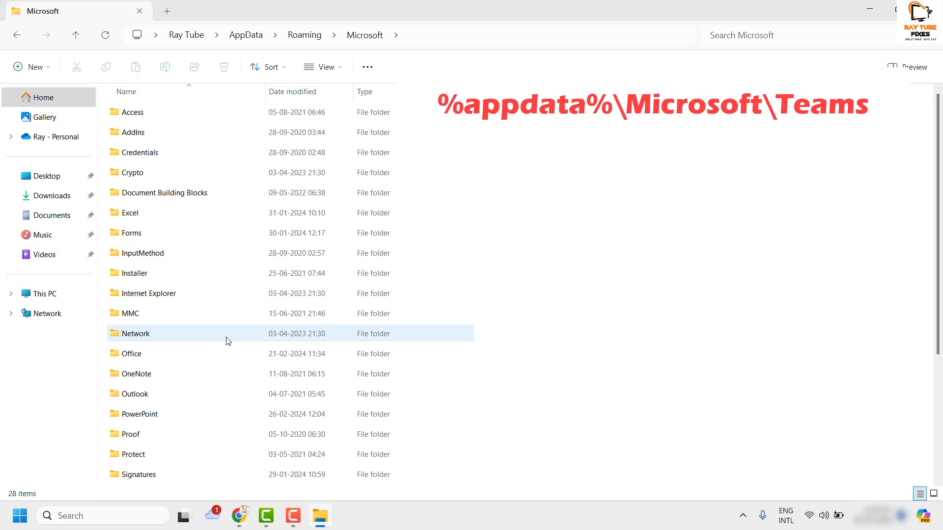
{"action": "scroll", "coordinate": [269, 386], "scroll_direction": "down", "scroll_amount": 3}
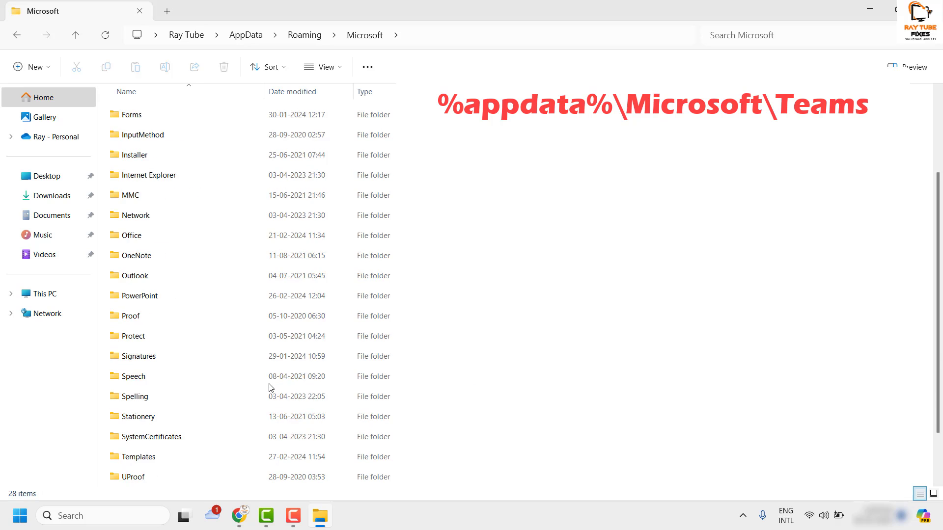
{"action": "left_click", "coordinate": [149, 297]}
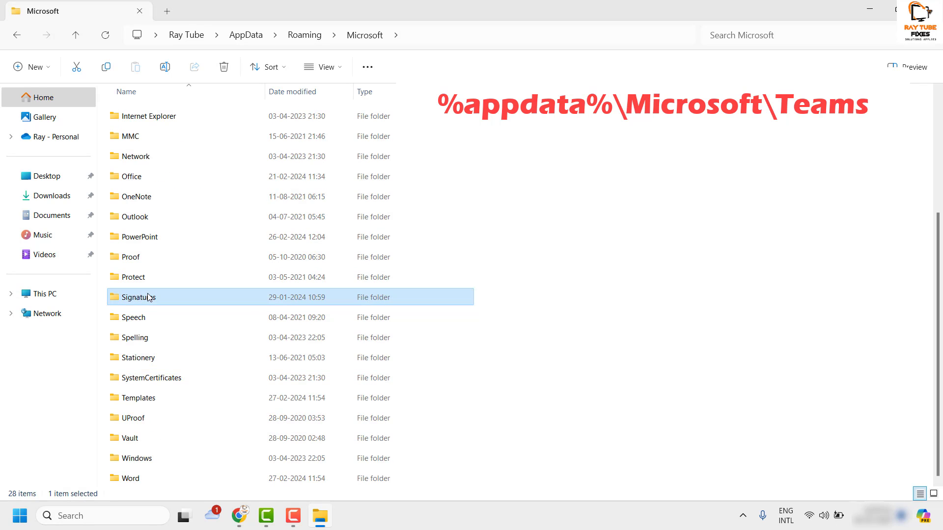
{"action": "key", "text": "t"}
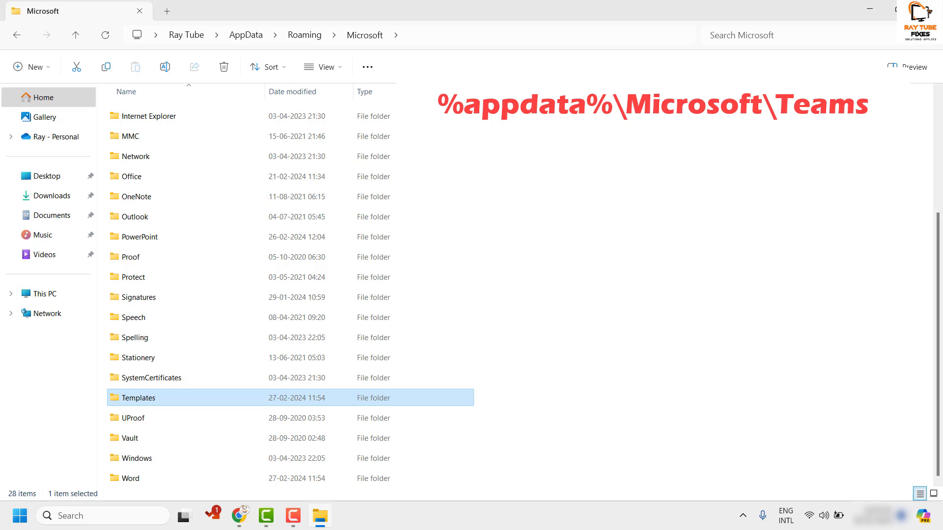
{"action": "key", "text": "alt+F4"}
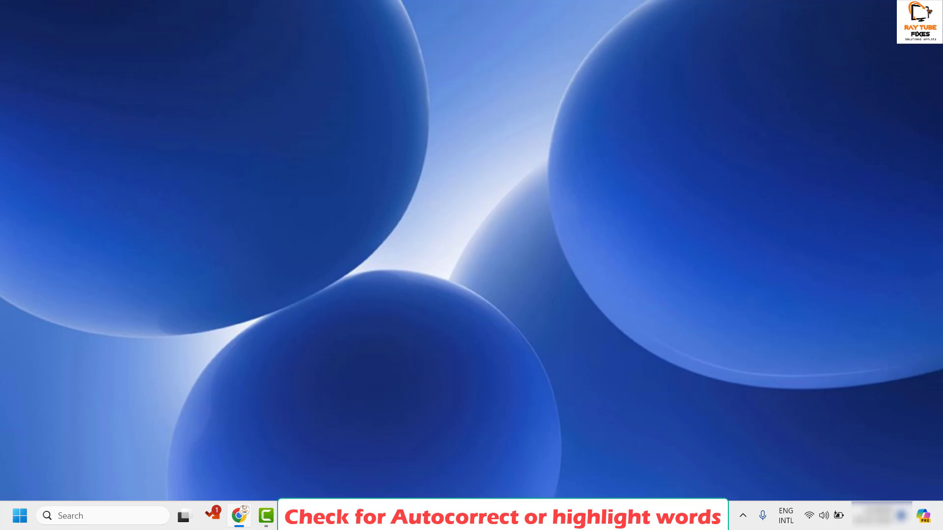
{"action": "right_click", "coordinate": [20, 516]}
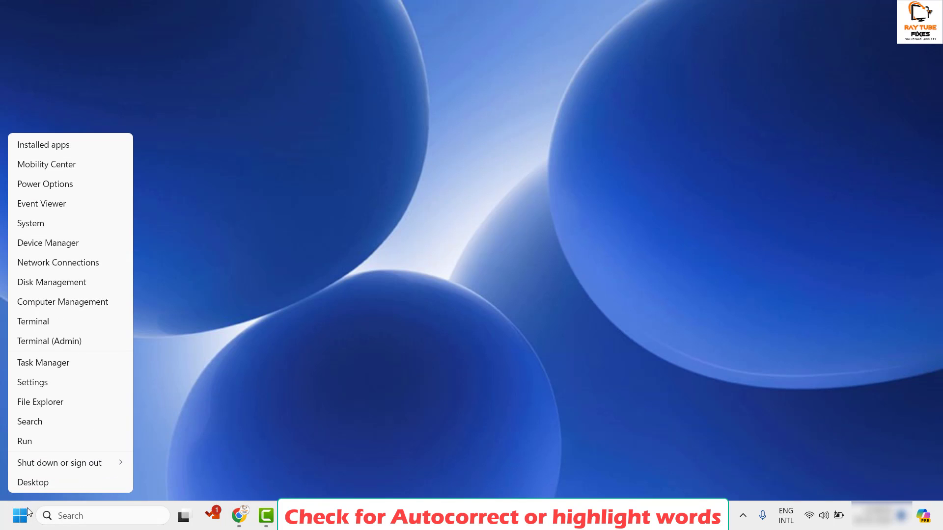
{"action": "left_click", "coordinate": [35, 383]}
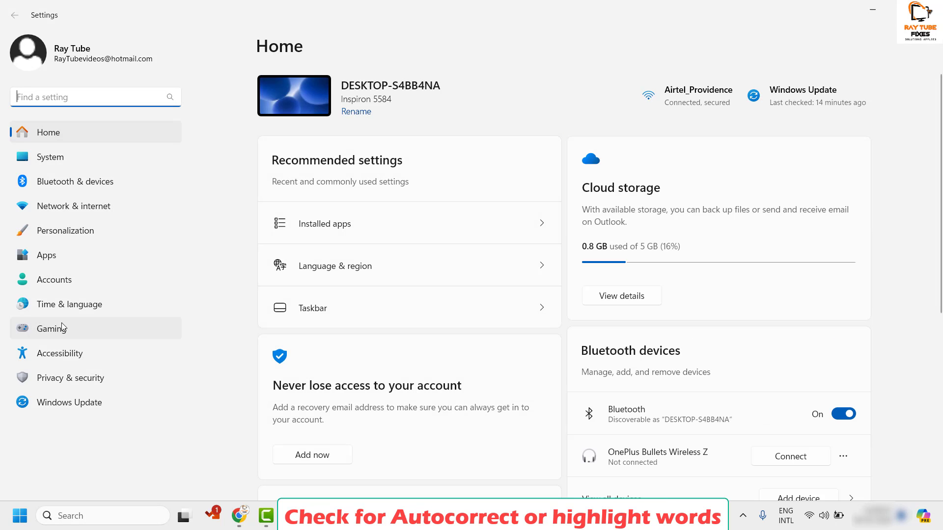
{"action": "left_click", "coordinate": [73, 306]}
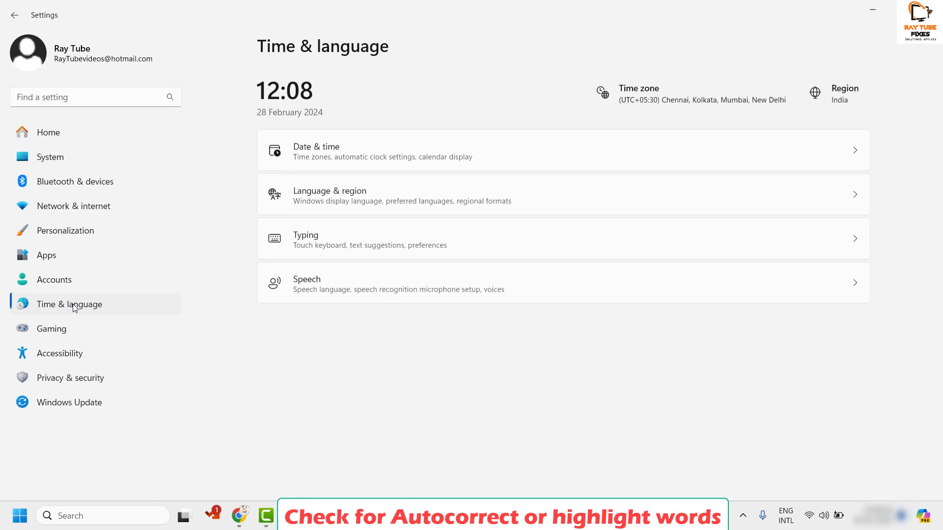
{"action": "left_click", "coordinate": [415, 242]}
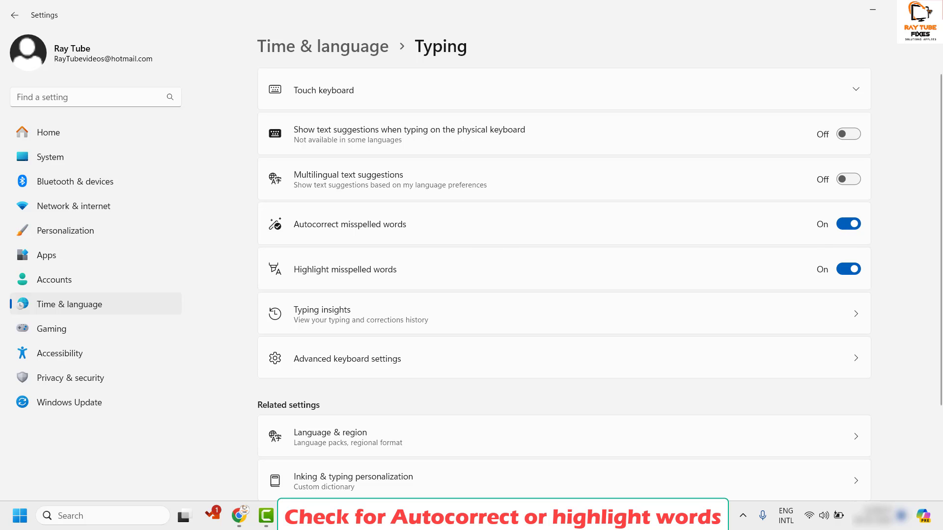
{"action": "left_click", "coordinate": [933, 8]}
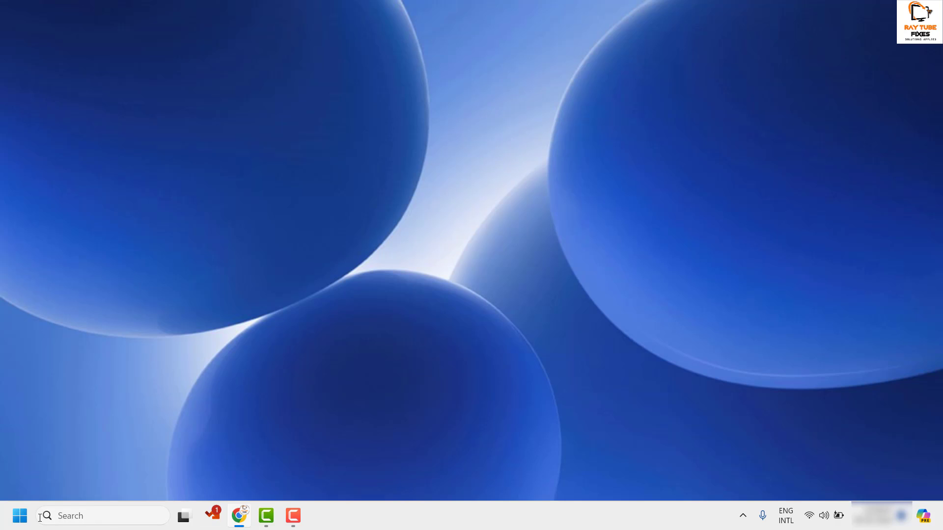
- Reopen Settings from the Start right-click menu and go to Apps > Installed apps
{"action": "left_click", "coordinate": [21, 518]}
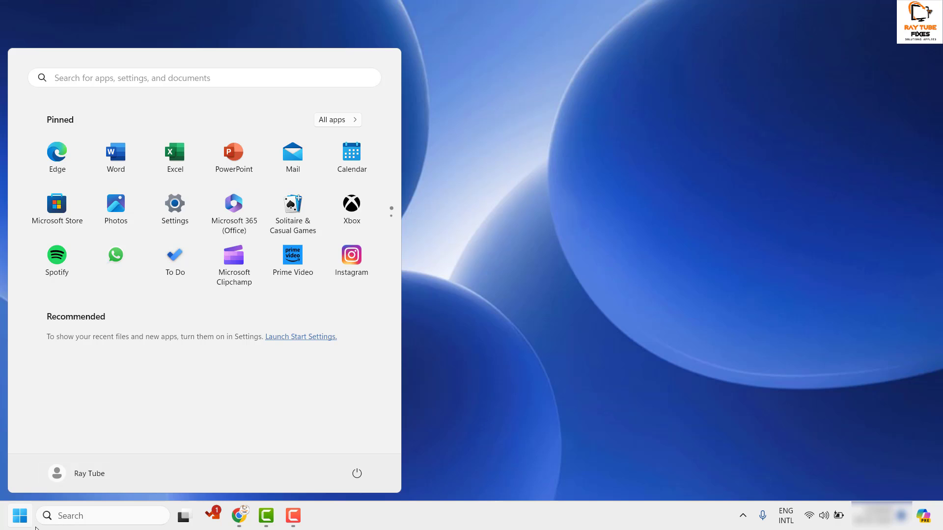
{"action": "key", "text": "Escape"}
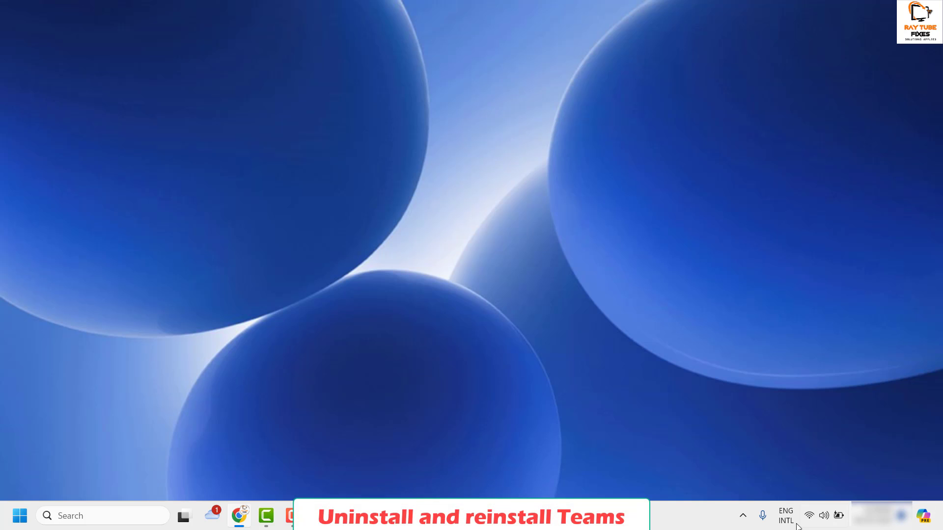
{"action": "right_click", "coordinate": [9, 522]}
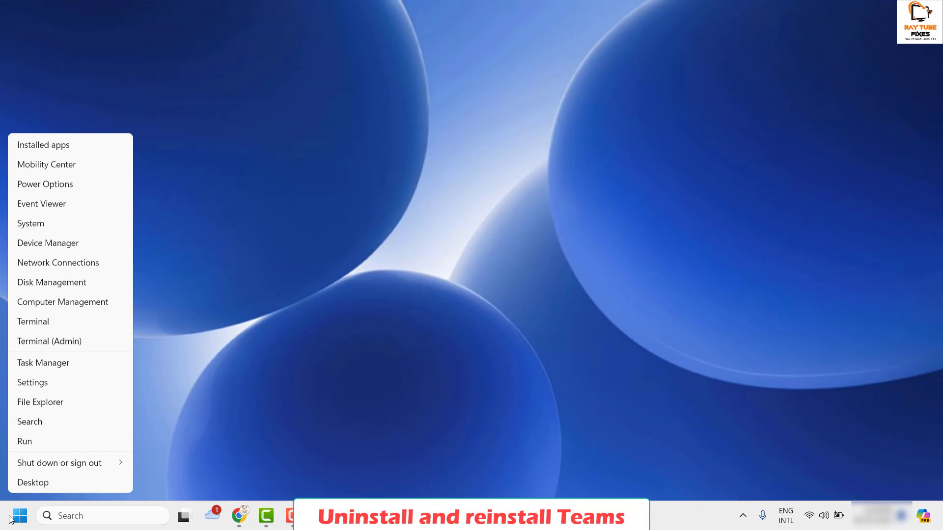
{"action": "left_click", "coordinate": [39, 385]}
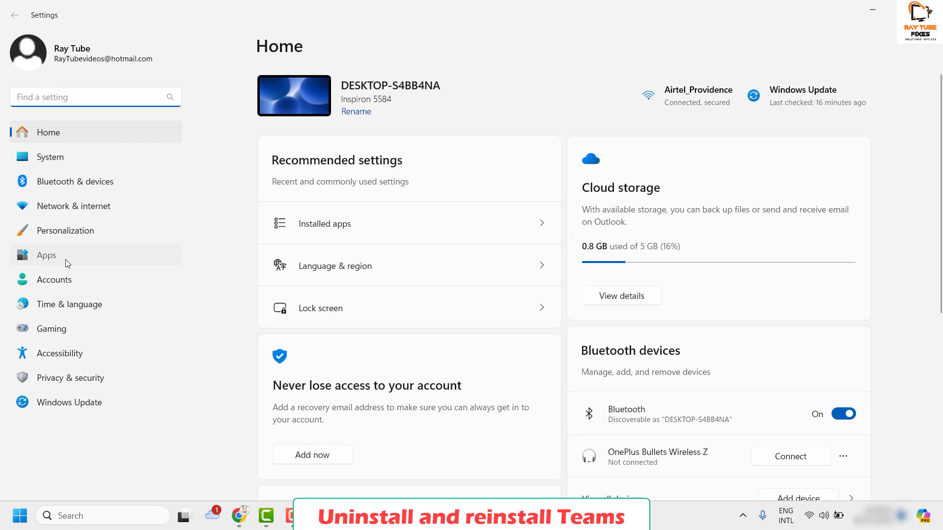
{"action": "left_click", "coordinate": [66, 259]}
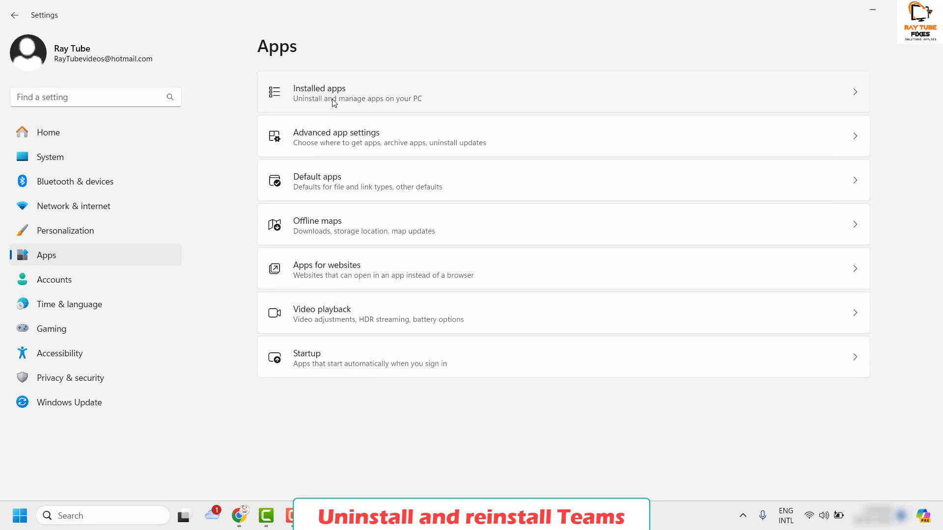
{"action": "left_click", "coordinate": [361, 104]}
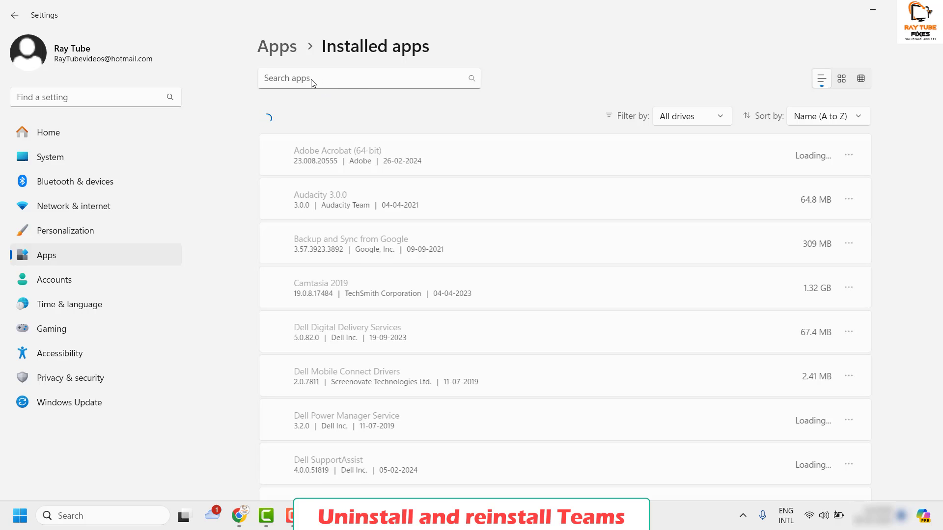
- Search installed apps for 'teams' and uninstall Microsoft Teams from its ... menu
{"action": "left_click", "coordinate": [310, 78]}
{"action": "type", "text": "te"}
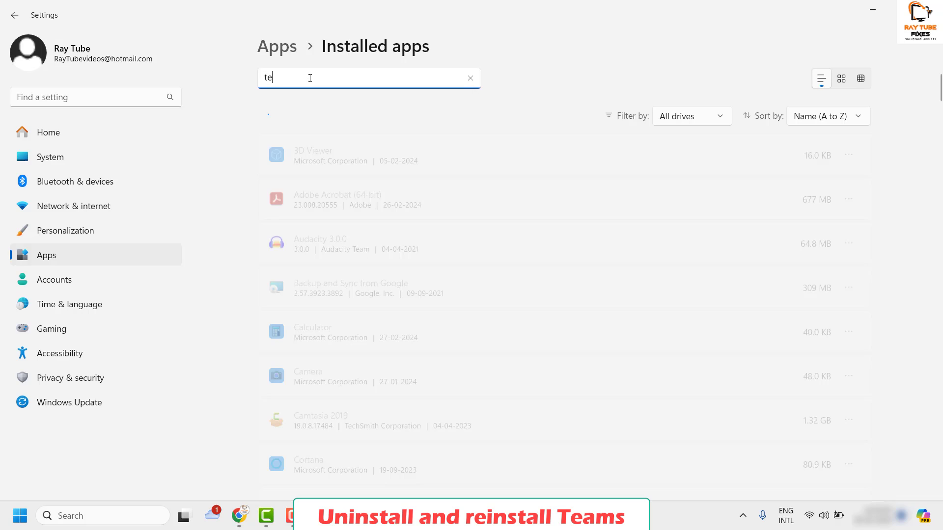
{"action": "type", "text": "ams"}
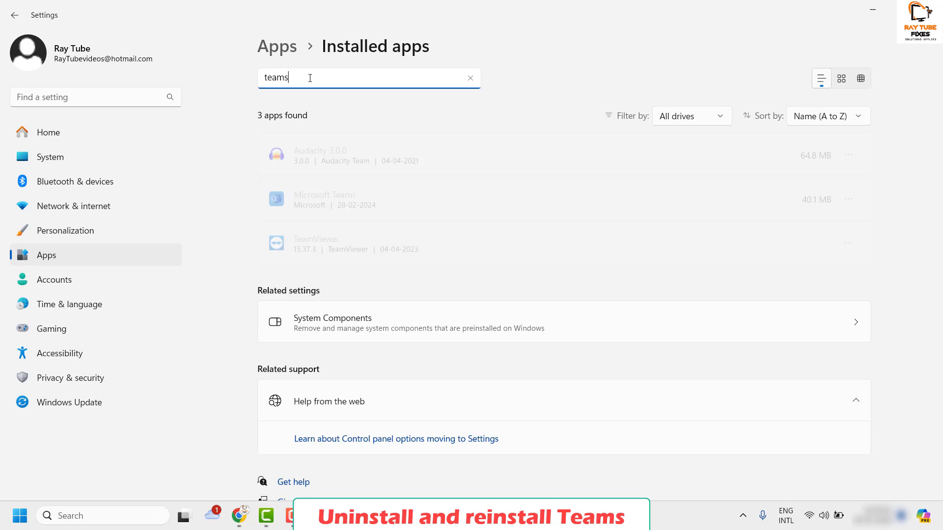
{"action": "left_click", "coordinate": [851, 156]}
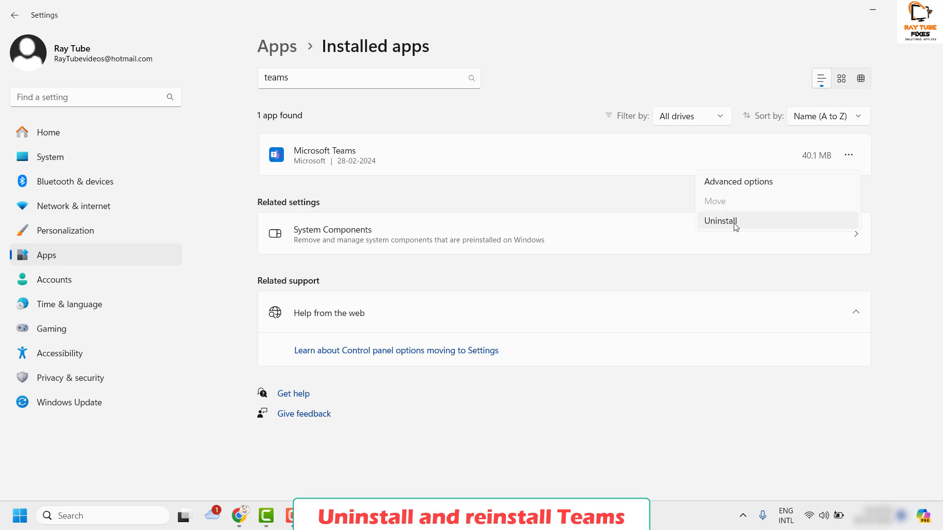
{"action": "left_click", "coordinate": [736, 223]}
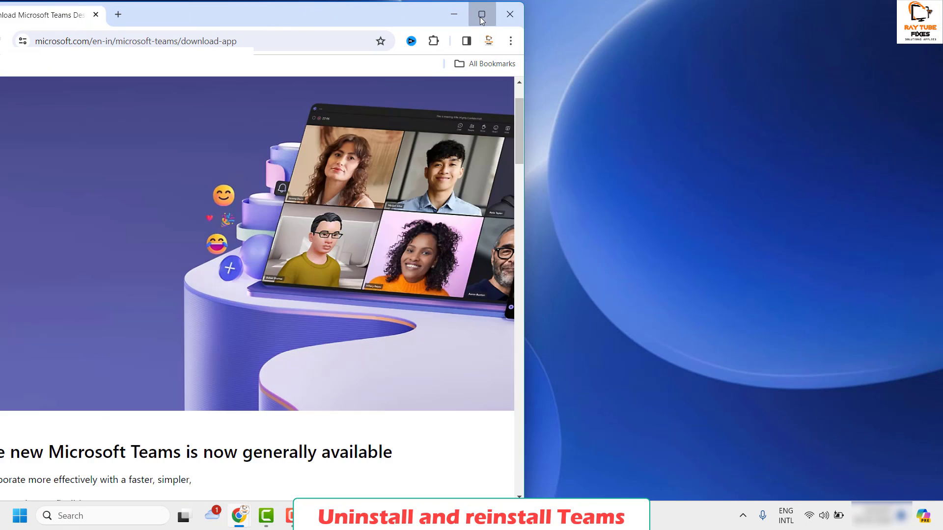
- Maximise Chrome, look over the Teams for Windows desktop download options, then close the browser
{"action": "left_click", "coordinate": [482, 15]}
{"action": "scroll", "coordinate": [263, 209], "scroll_direction": "down", "scroll_amount": 6}
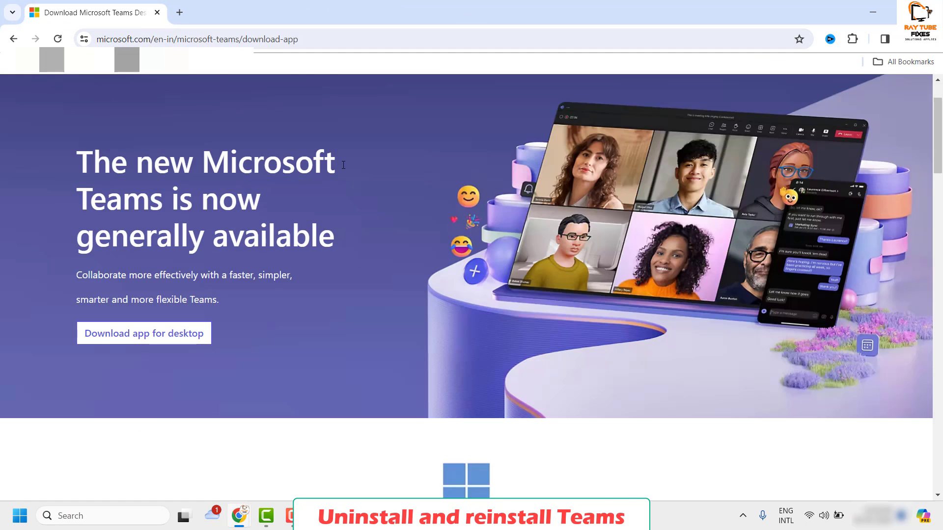
{"action": "scroll", "coordinate": [265, 203], "scroll_direction": "down", "scroll_amount": 5}
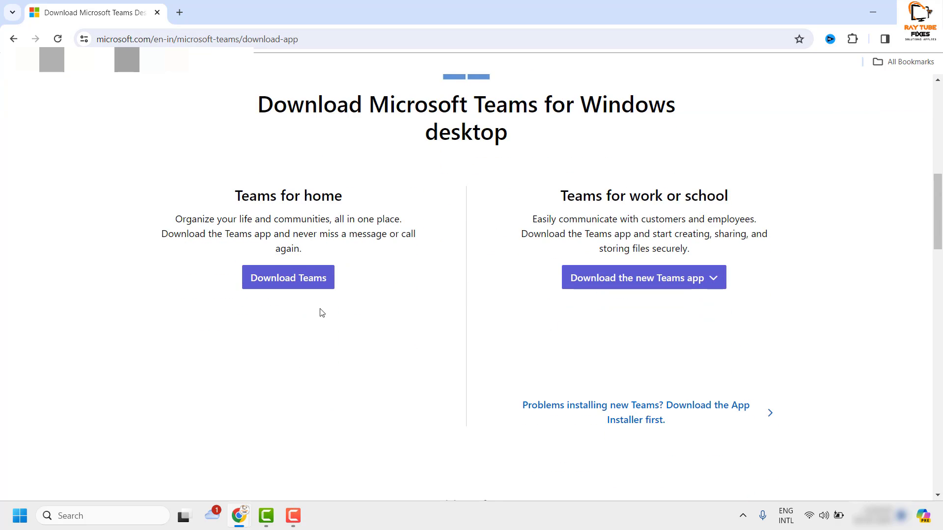
{"action": "scroll", "coordinate": [288, 244], "scroll_direction": "down", "scroll_amount": 3}
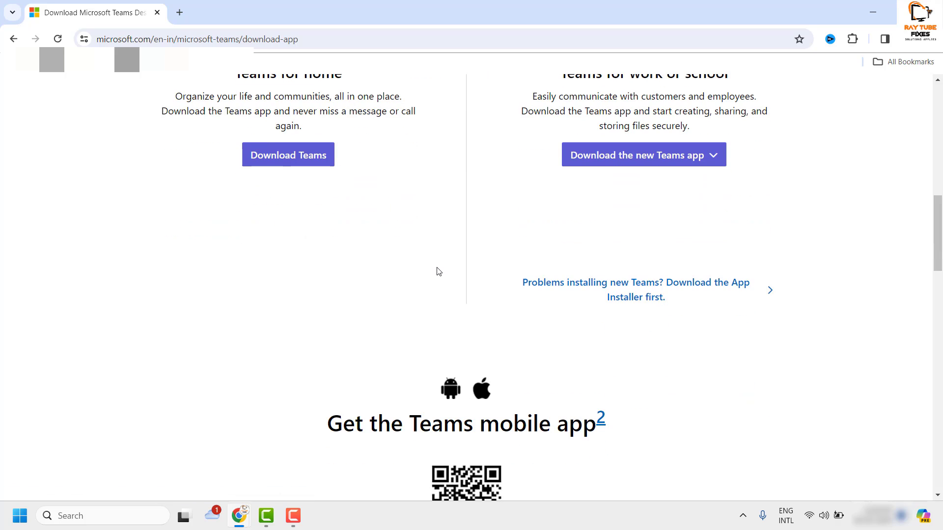
{"action": "scroll", "coordinate": [438, 272], "scroll_direction": "down", "scroll_amount": 3}
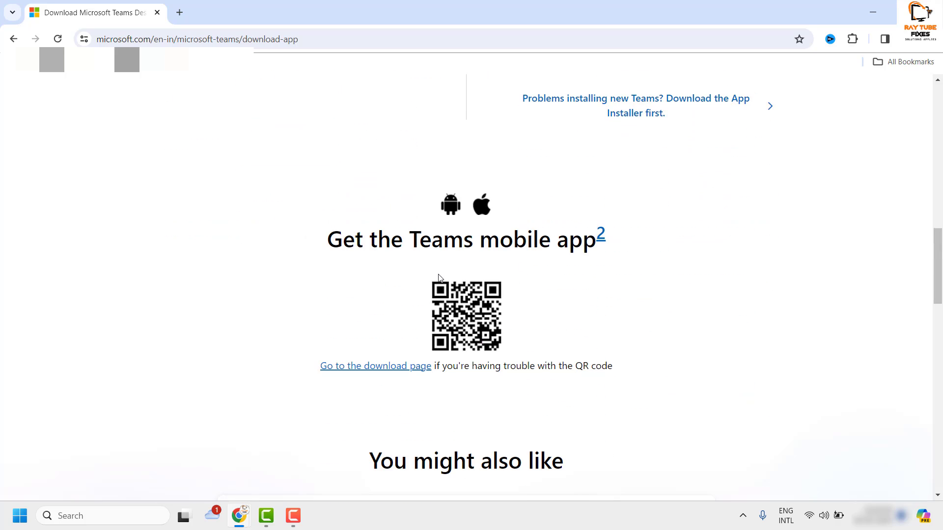
{"action": "scroll", "coordinate": [440, 276], "scroll_direction": "up", "scroll_amount": 6}
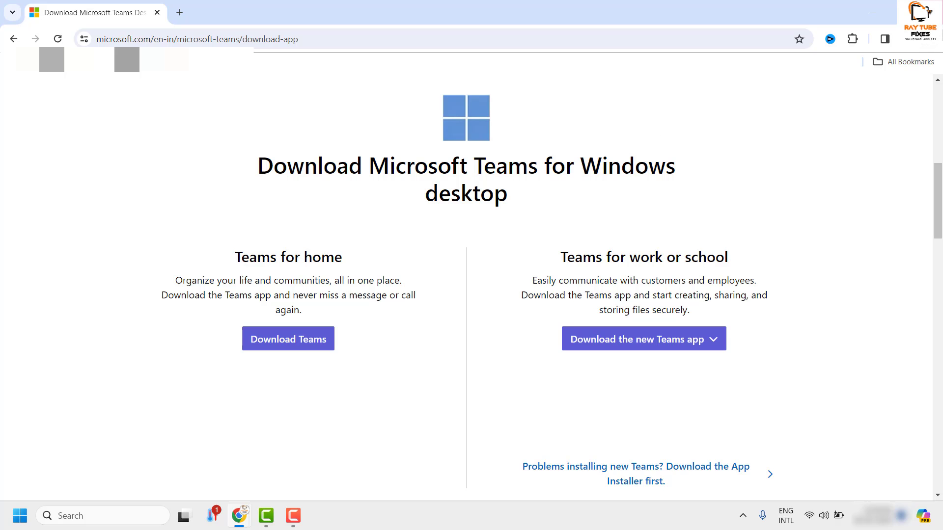
{"action": "key", "text": "super+d"}
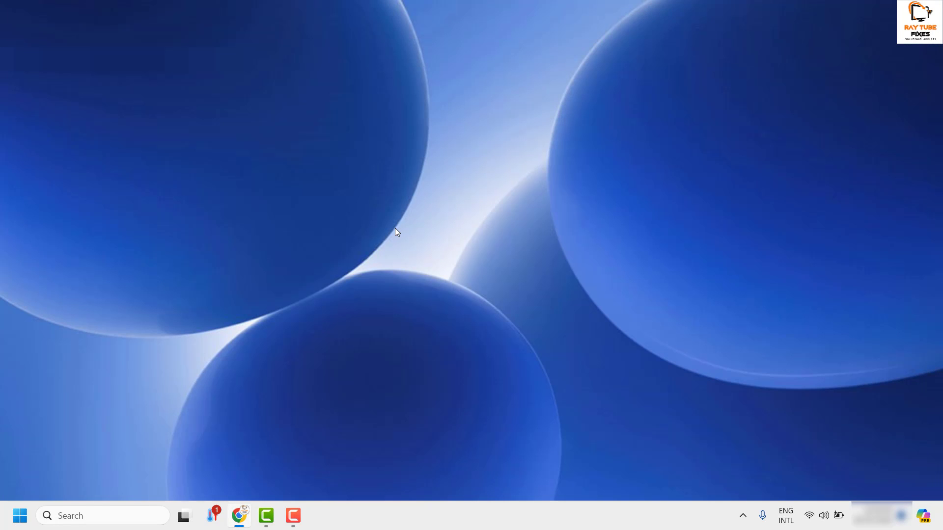